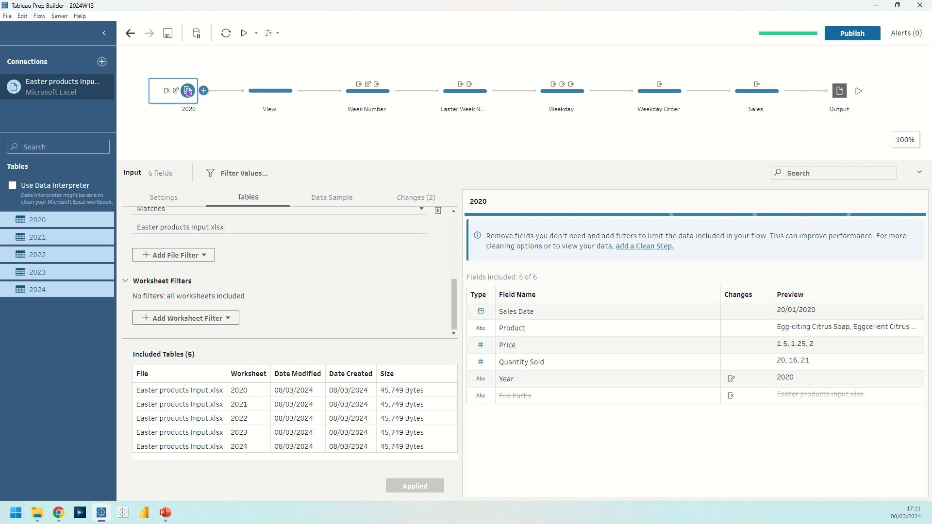
# Set the 2020 input to union multiple tables, including the 2020 to 2024 worksheets of Easter products Input.xlsx, and apply the union
pyautogui.scroll(5, 279, 275)
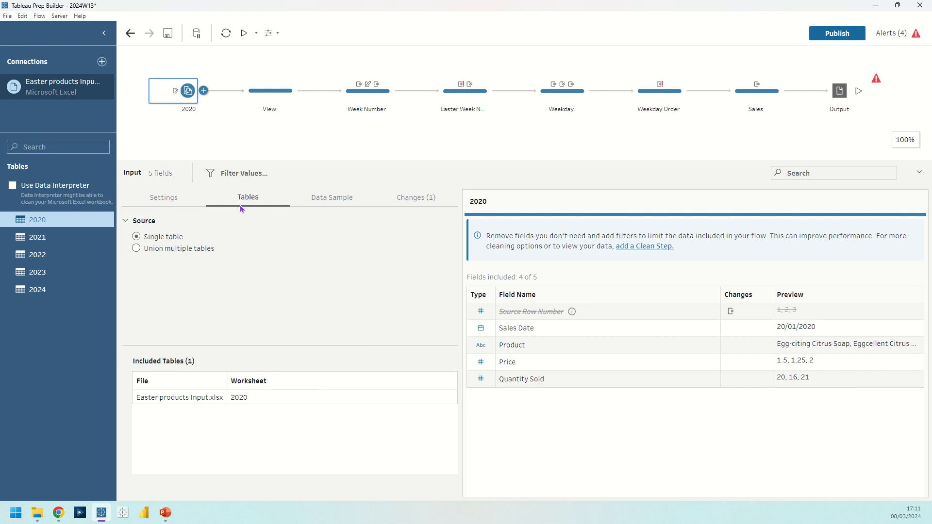
pyautogui.click(179, 248)
pyautogui.scroll(2, 333, 275)
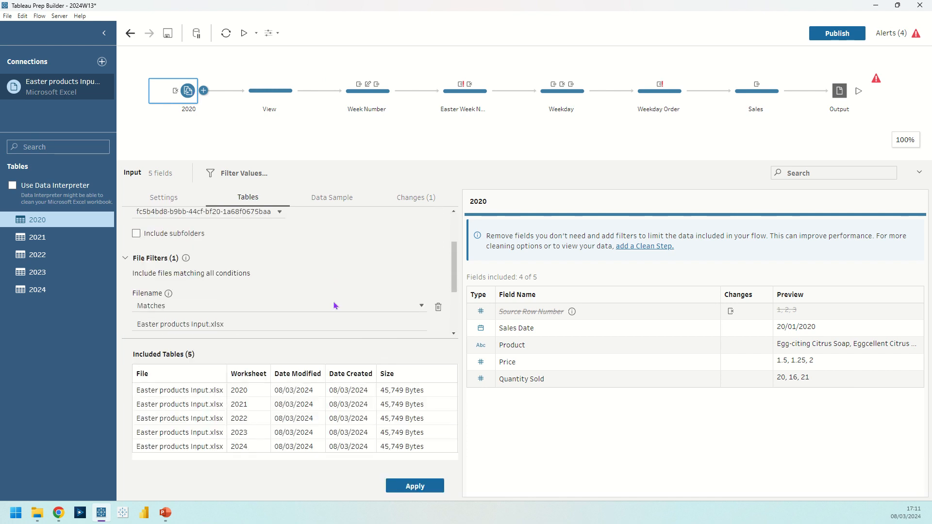
pyautogui.scroll(-2, 333, 291)
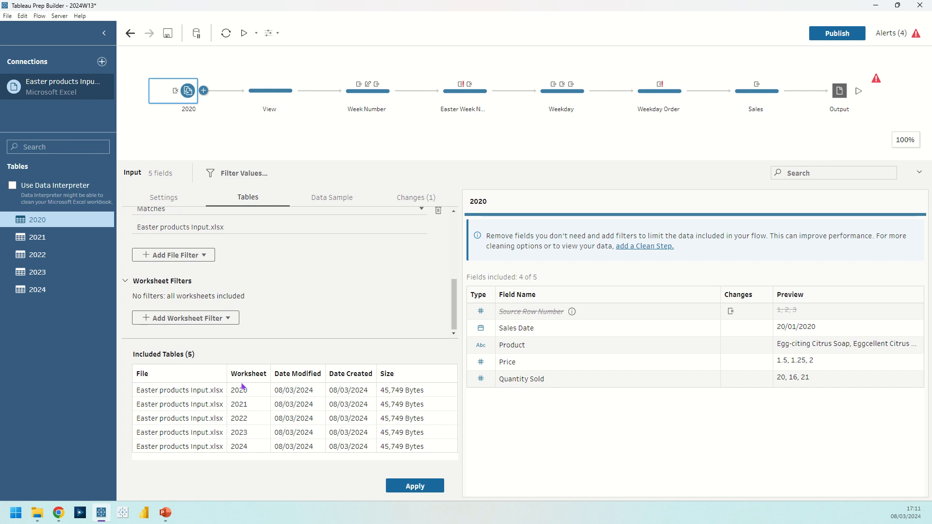
pyautogui.click(415, 486)
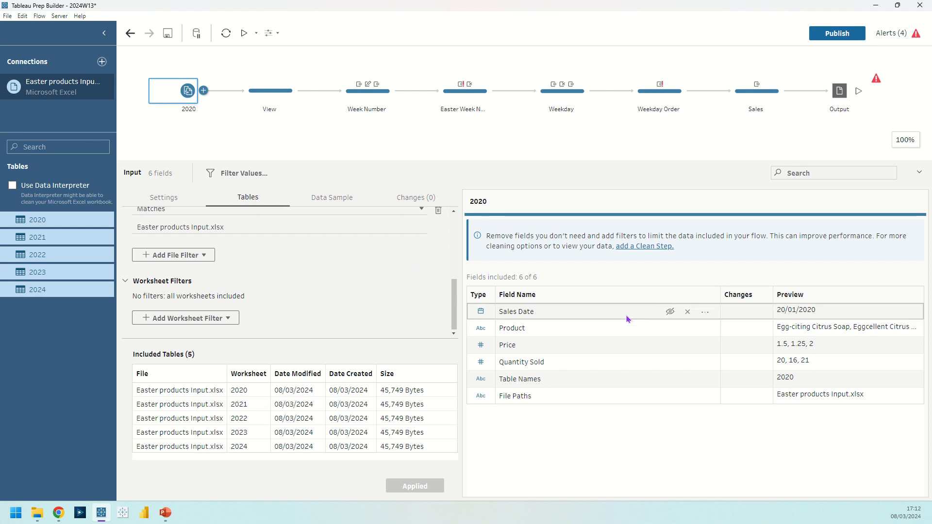
# Remove the File Paths field from the input and rename the Table Names field as Year
pyautogui.moveTo(704, 398)
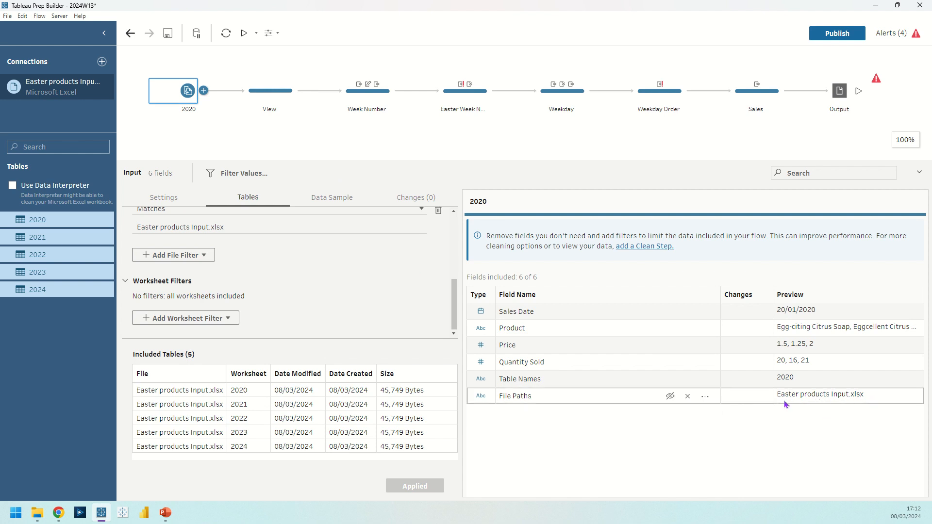
pyautogui.click(687, 397)
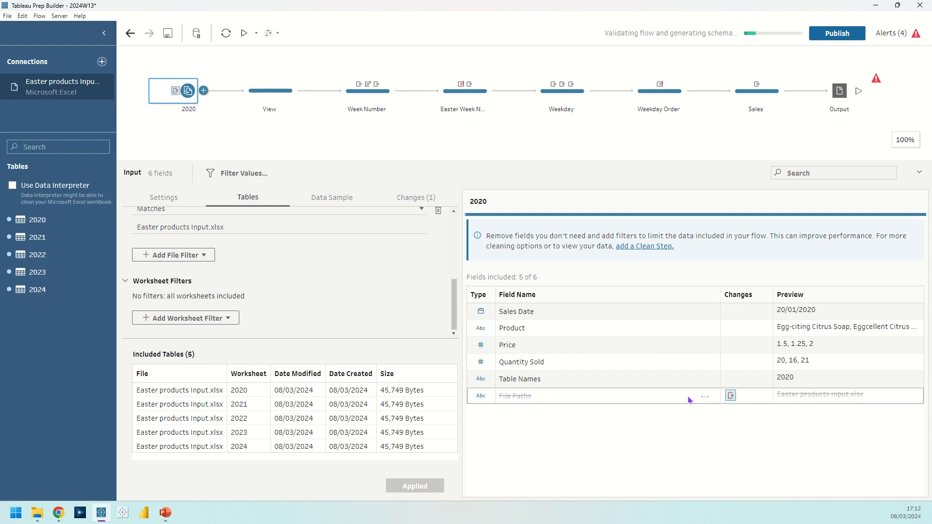
pyautogui.doubleClick(523, 379)
pyautogui.write('Year')
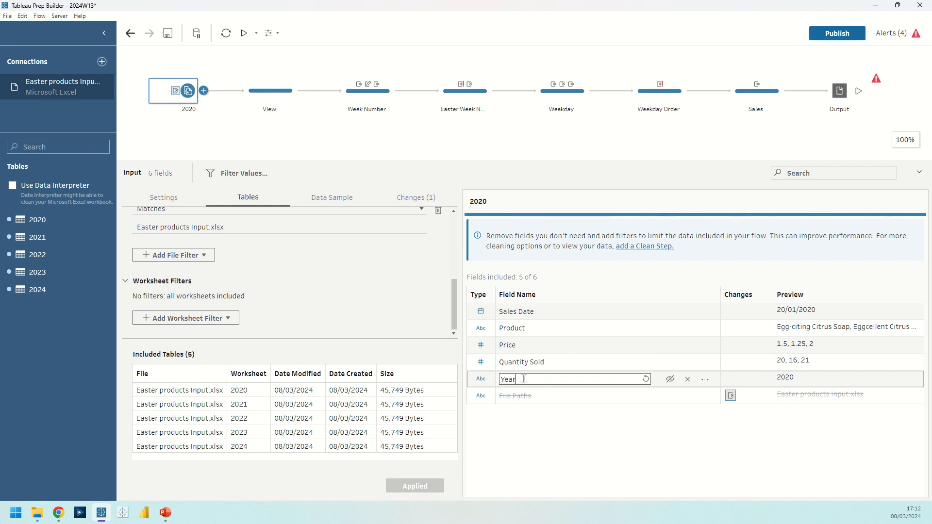
pyautogui.press('Return')
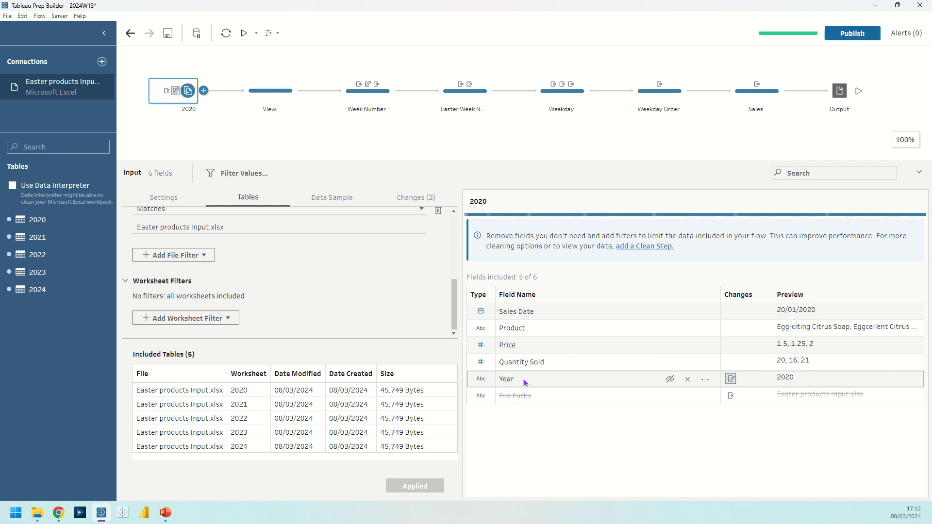
# In the View step, examine the date conversion options for the Sales Date field, including how Week Number is calculated
pyautogui.click(272, 88)
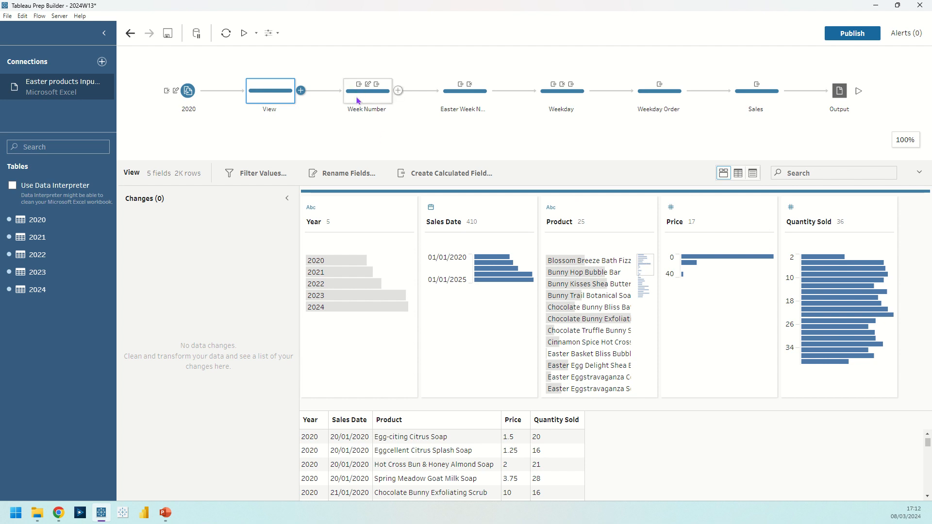
pyautogui.click(464, 212)
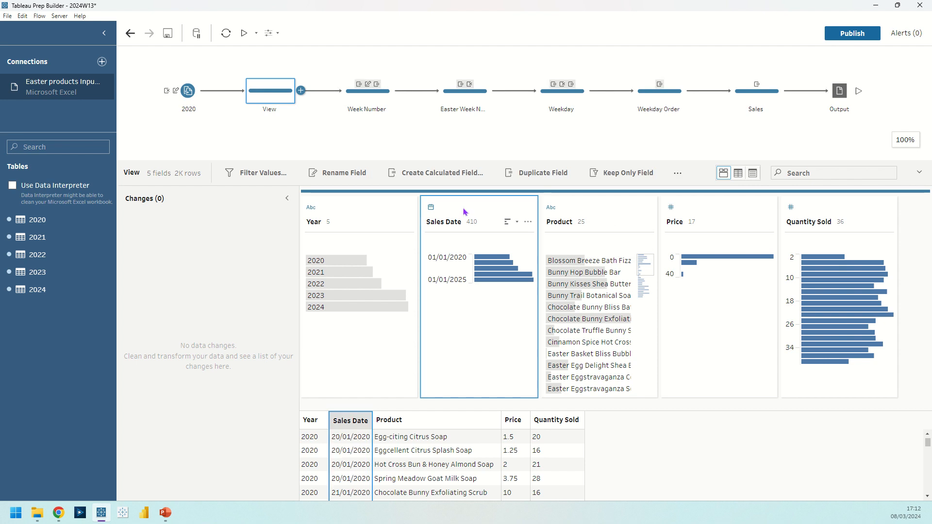
pyautogui.rightClick(464, 212)
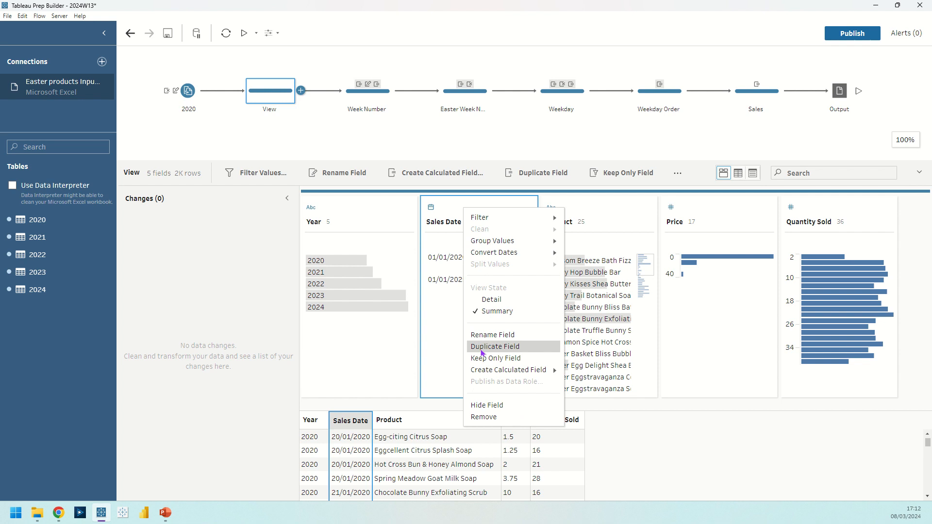
pyautogui.click(441, 357)
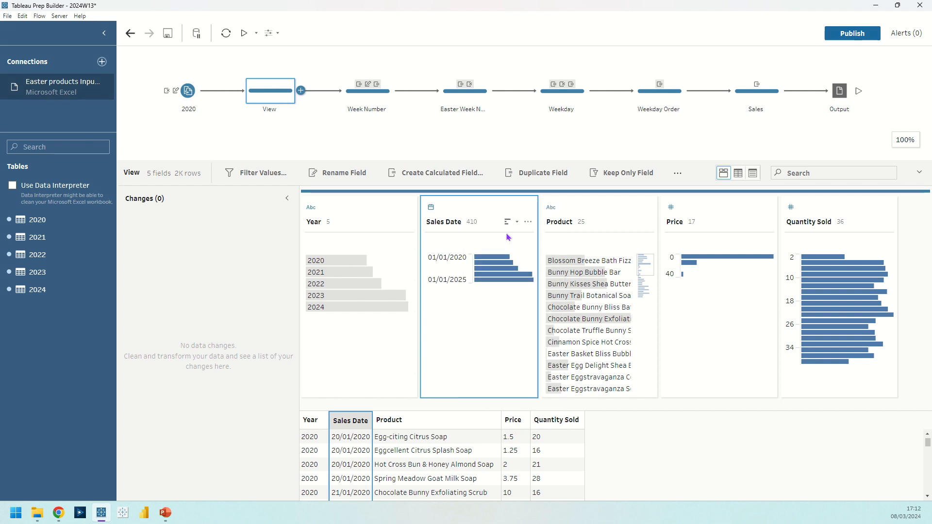
pyautogui.click(529, 223)
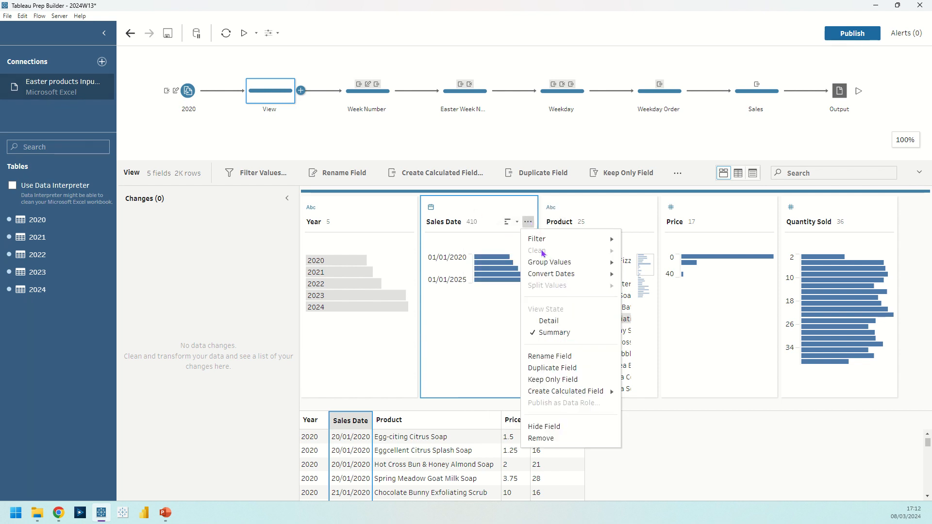
pyautogui.moveTo(551, 274)
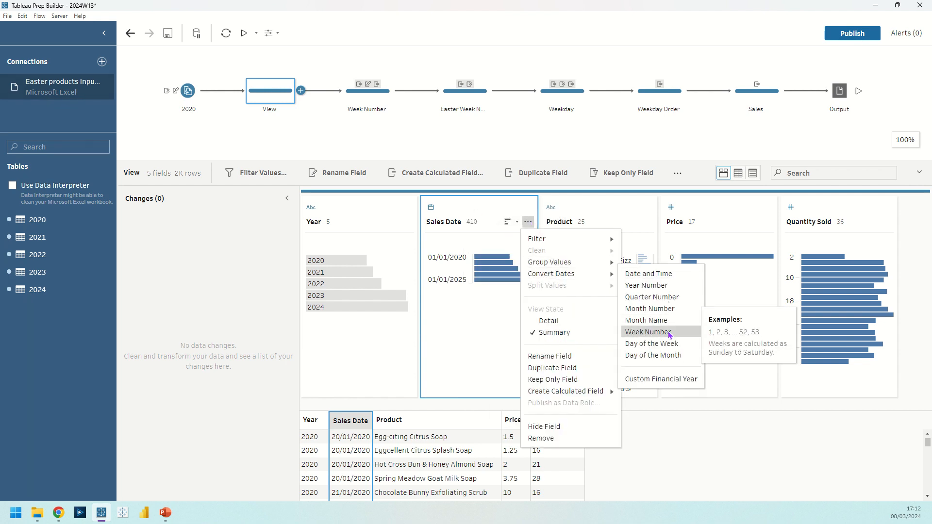
pyautogui.click(452, 362)
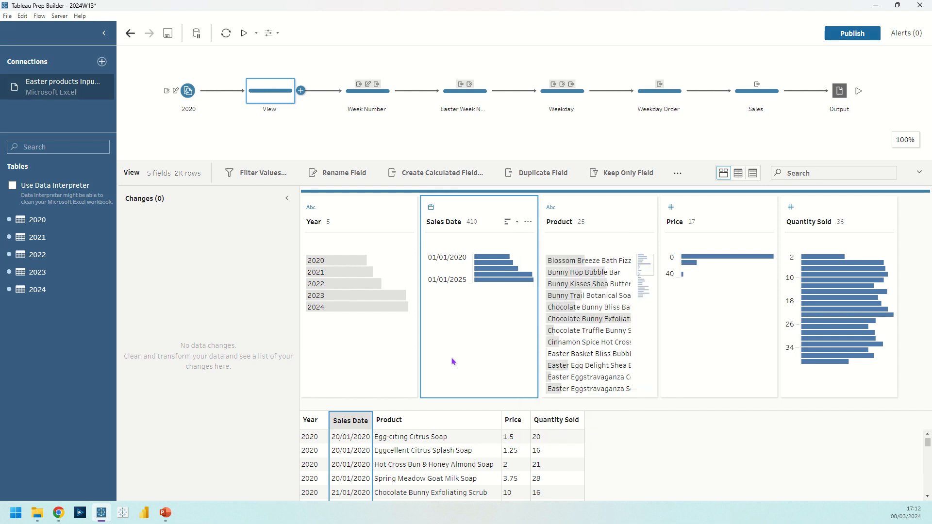
pyautogui.click(528, 222)
pyautogui.moveTo(597, 274)
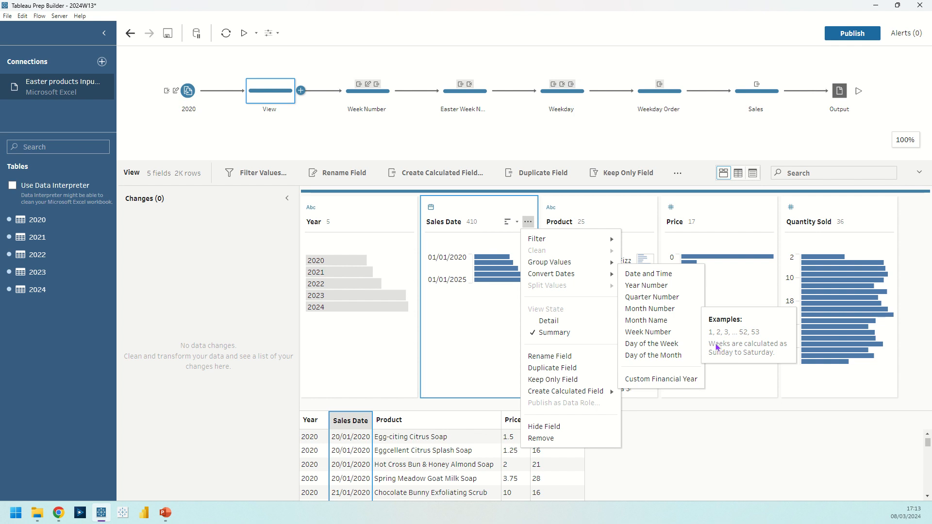
# Open the Week Number step and review its Duplicate Field and Week Number changes in turn
pyautogui.click(357, 100)
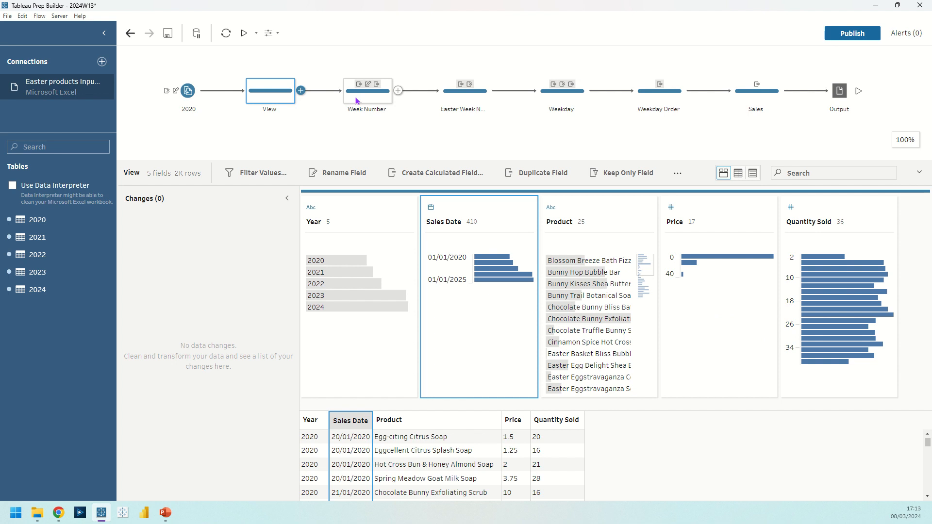
pyautogui.click(207, 230)
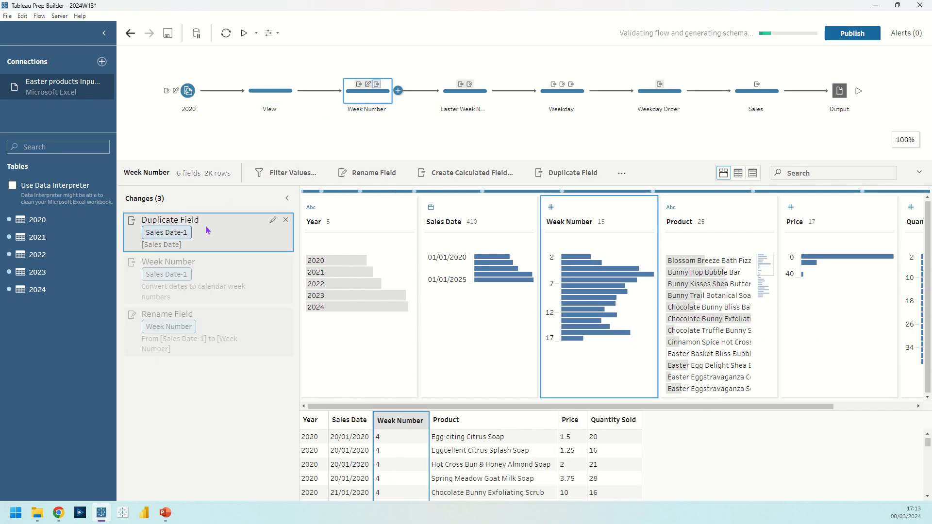
pyautogui.click(234, 270)
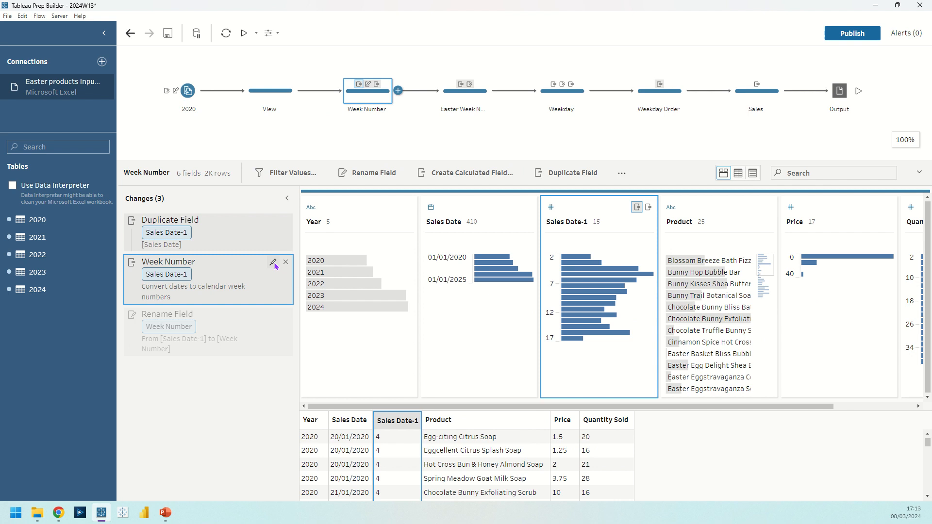
# Edit the Week Number change's calculation, re-enter the 'Monday' week start as DATEPART('week', [Sales Date-1],'Monday'), and save it
pyautogui.click(273, 264)
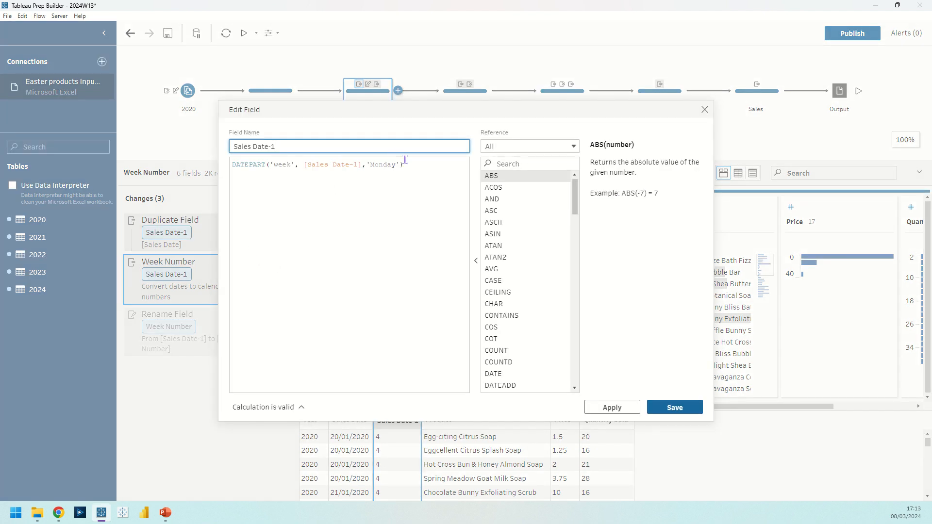
pyautogui.moveTo(400, 164); pyautogui.dragTo(365, 165)
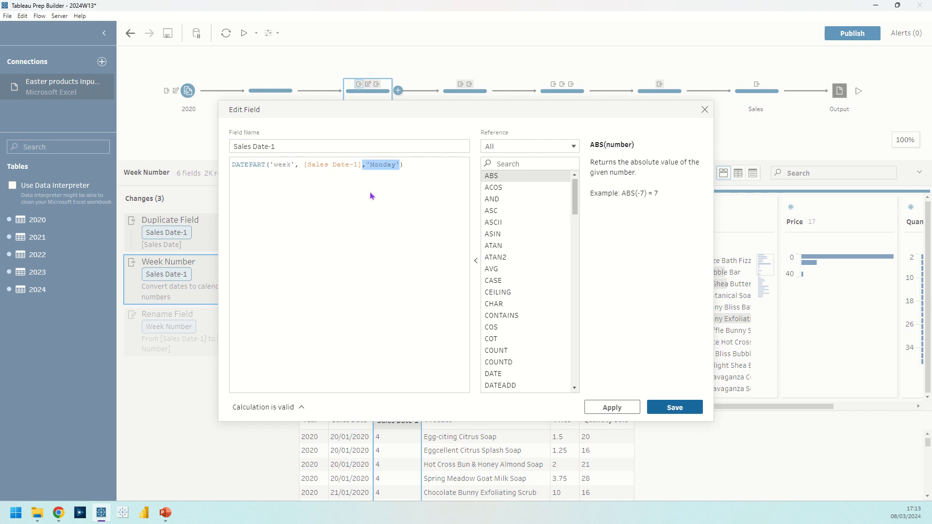
pyautogui.press('BackSpace')
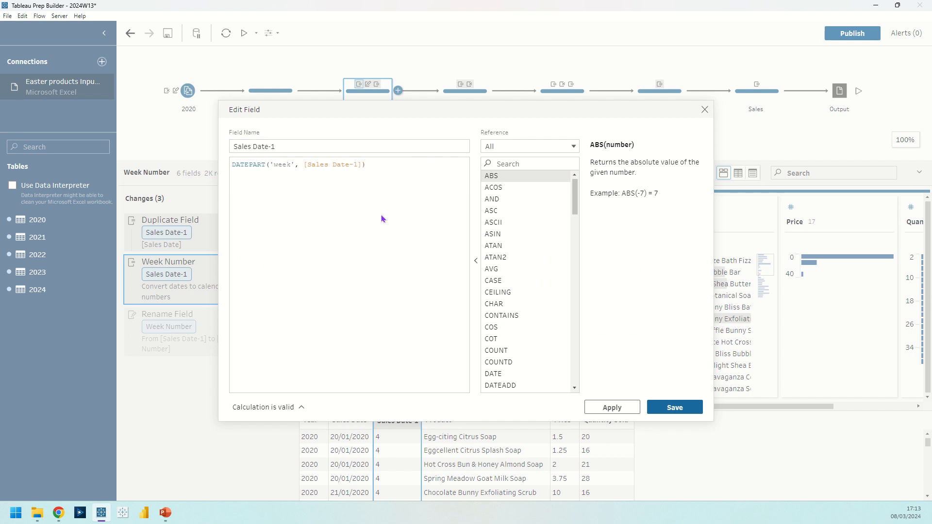
pyautogui.write(",'Monday'")
pyautogui.click(675, 408)
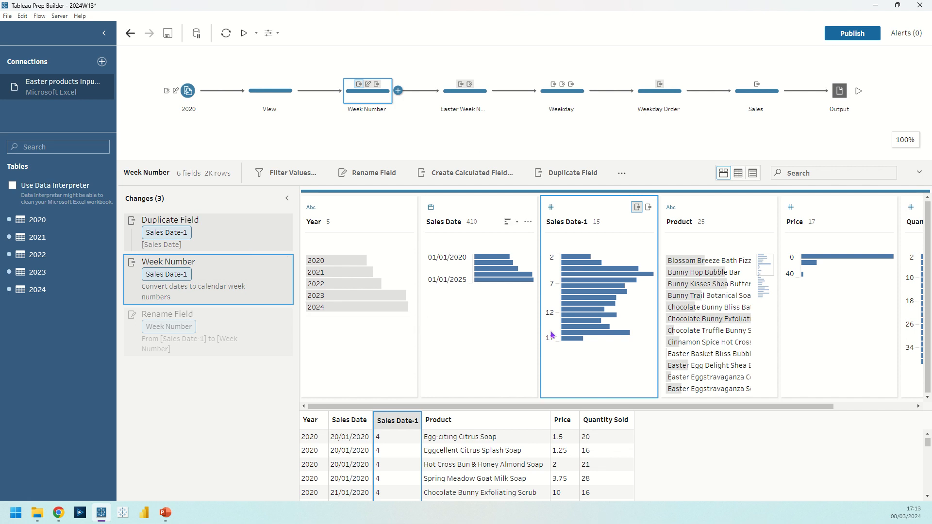
# Select the Rename Field change and show the Week Number field's values in Detail view
pyautogui.click(233, 326)
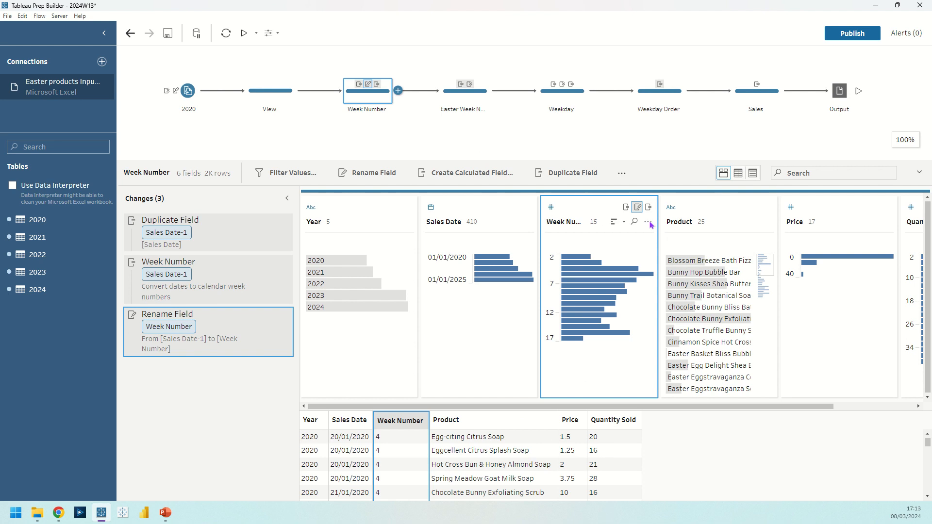
pyautogui.click(649, 222)
pyautogui.click(657, 313)
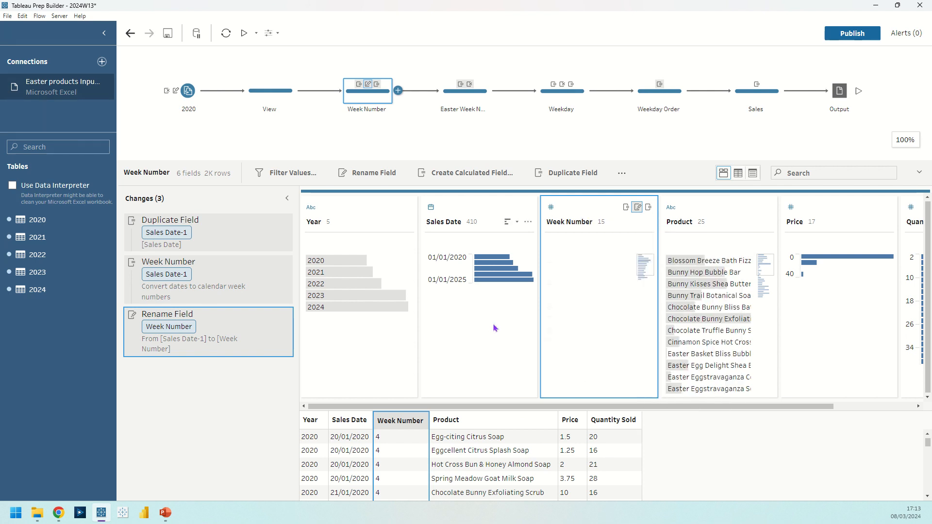
# Highlight the years 2020 and 2024 in turn to compare their week numbers, and clear the highlight
pyautogui.click(359, 261)
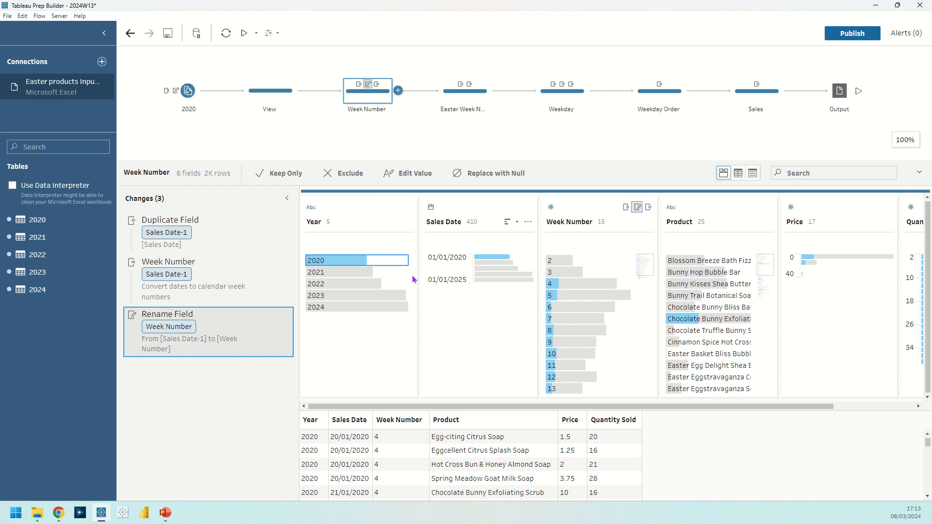
pyautogui.click(330, 310)
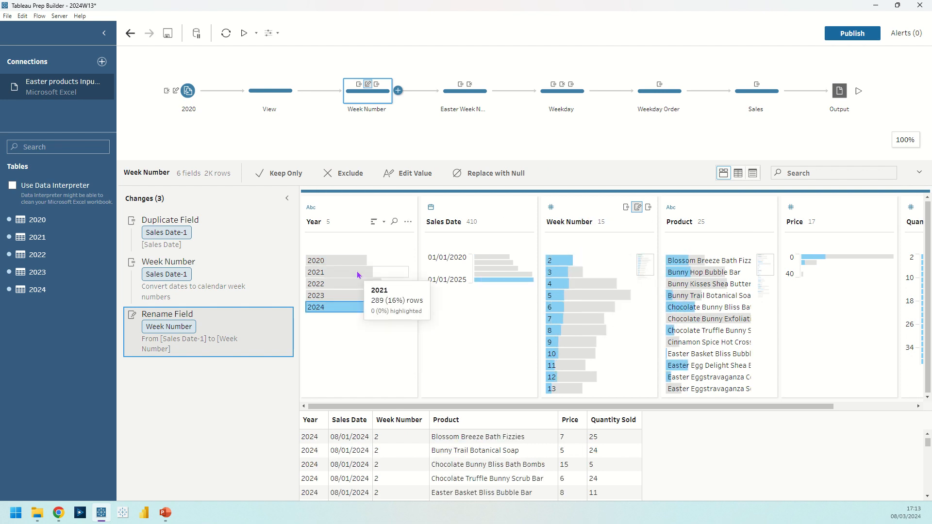
pyautogui.click(491, 349)
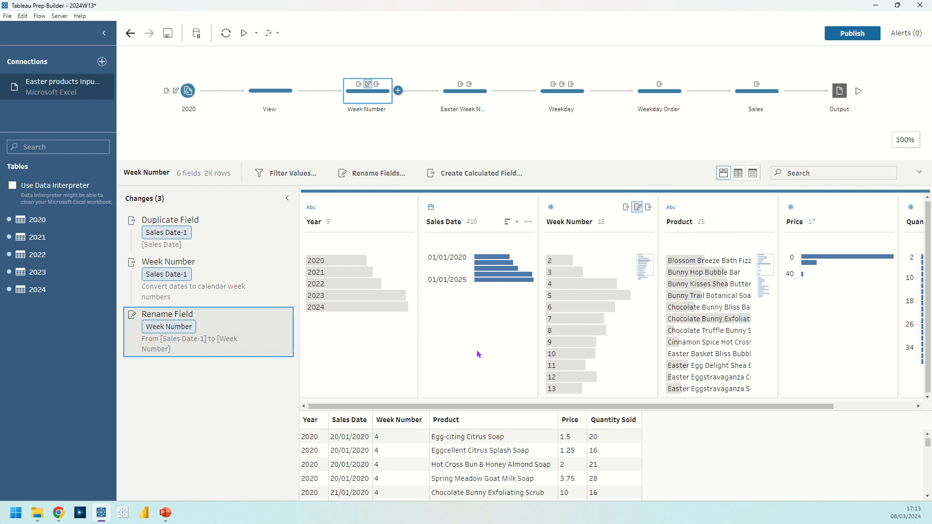
# Examine the calculated field types offered for the Week Number field, including Rank
pyautogui.click(578, 214)
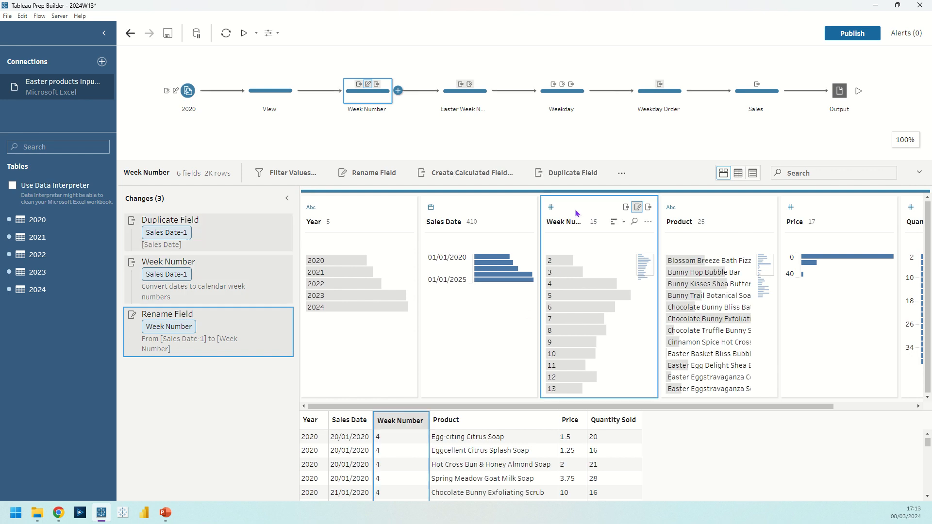
pyautogui.click(646, 223)
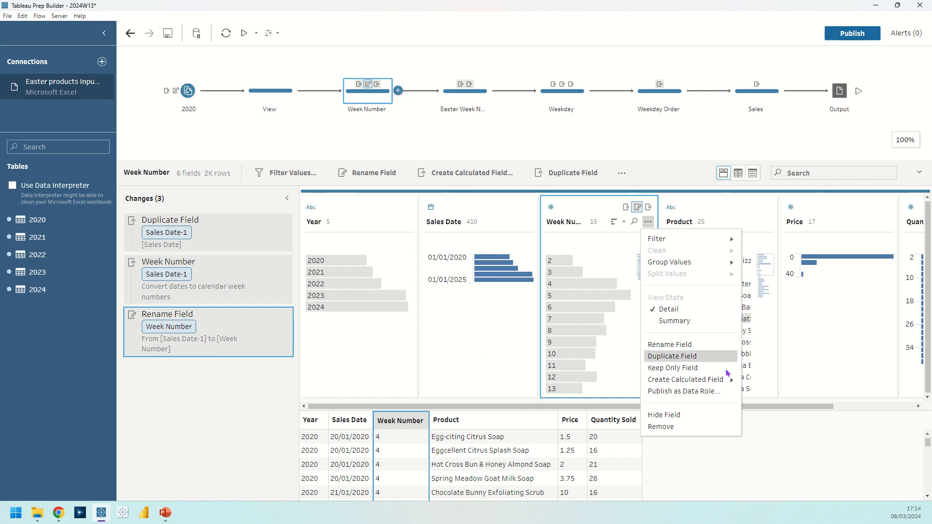
pyautogui.moveTo(727, 384)
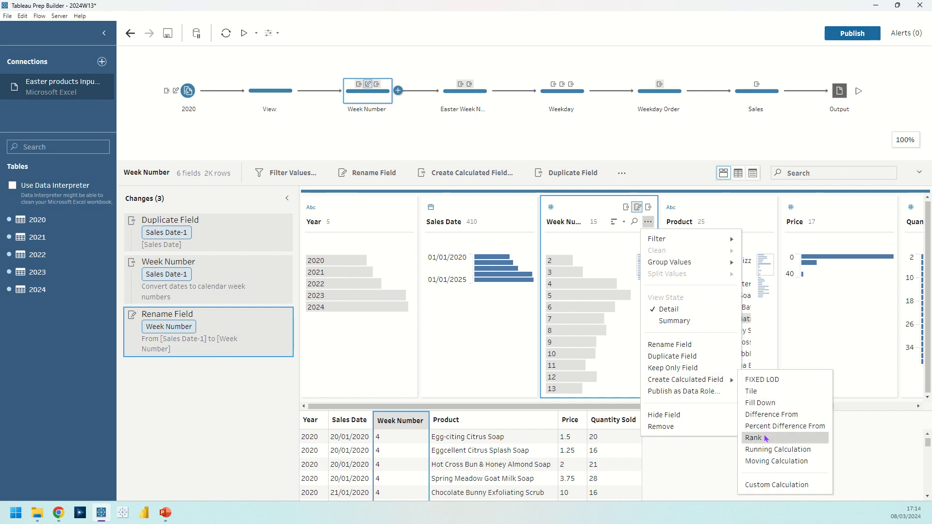
pyautogui.click(417, 150)
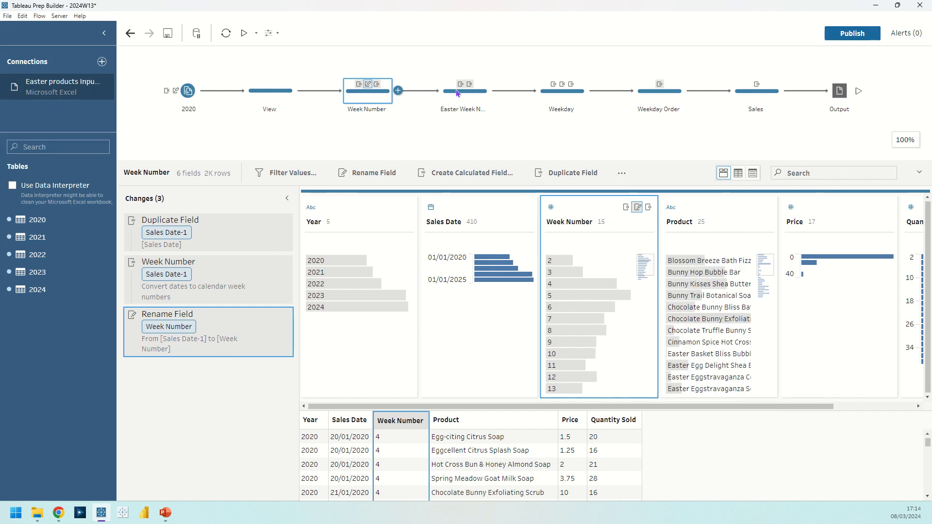
# Open the Rank calculation of the Easter Week Number step for editing and change its ranking type to Rank
pyautogui.click(463, 102)
pyautogui.click(273, 220)
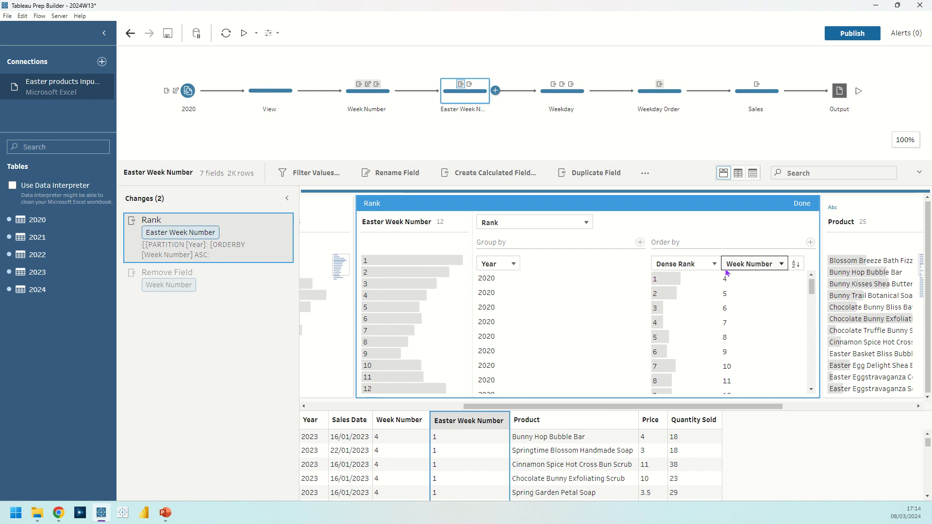
pyautogui.click(696, 265)
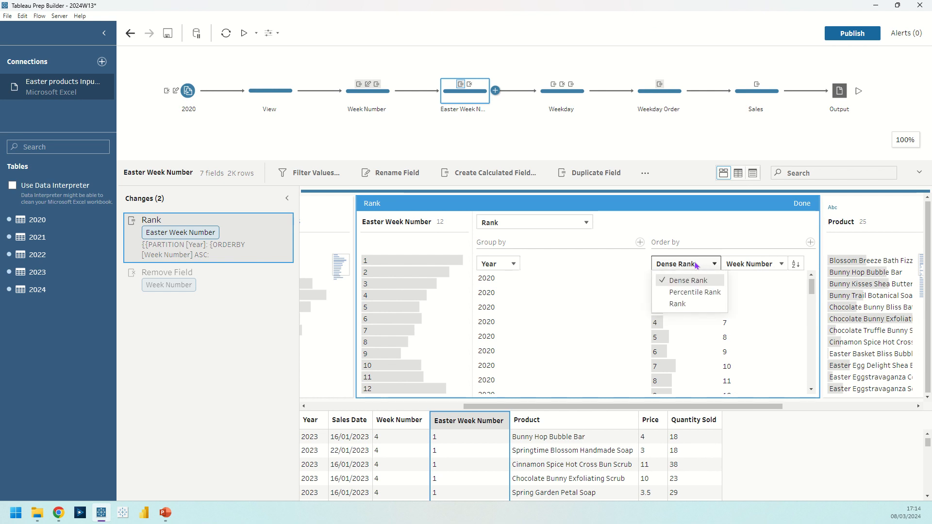
pyautogui.click(687, 304)
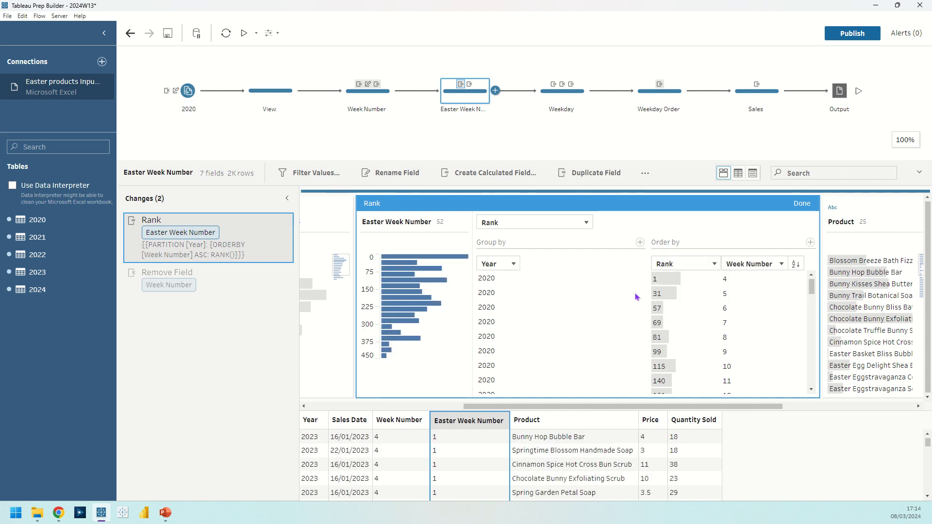
# Set the Easter Week Number ranking type to Dense Rank, finish editing the calculation, and select the change that removes Week Number
pyautogui.moveTo(669, 290)
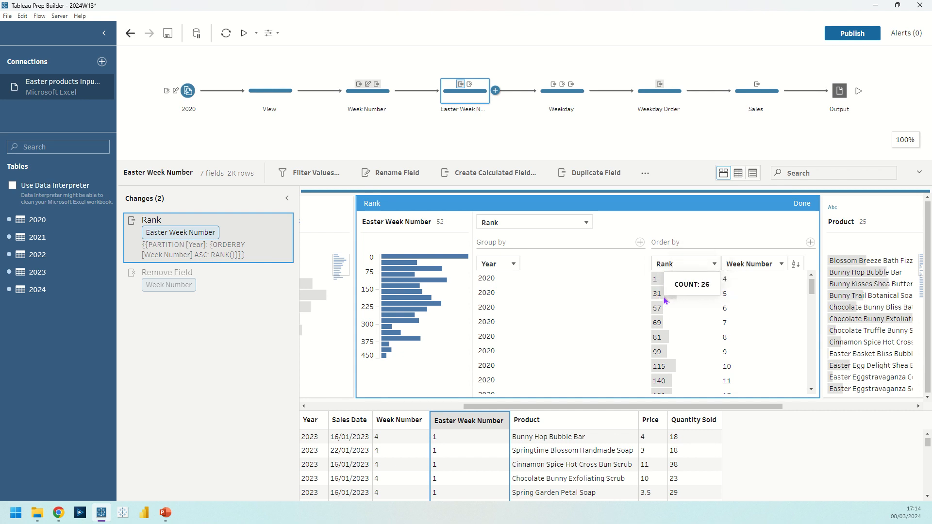
pyautogui.click(695, 265)
pyautogui.click(693, 281)
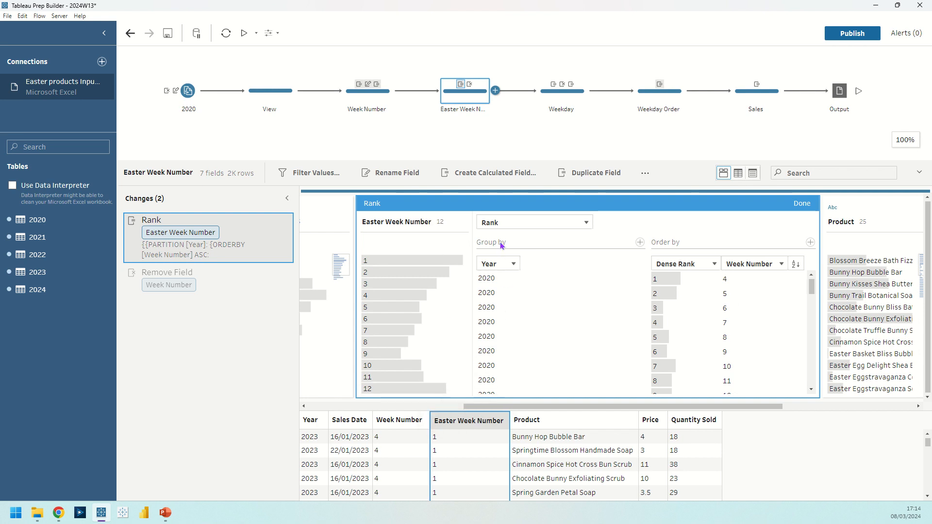
pyautogui.click(640, 242)
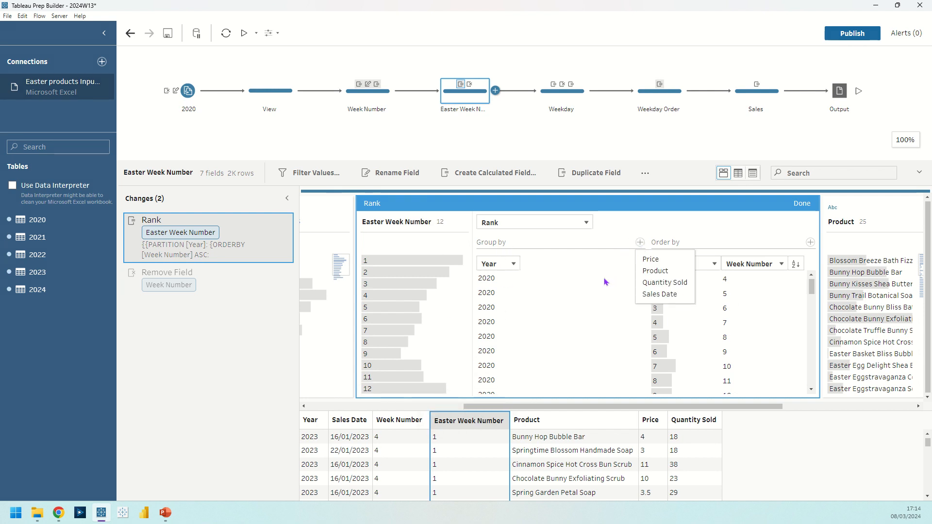
pyautogui.click(543, 282)
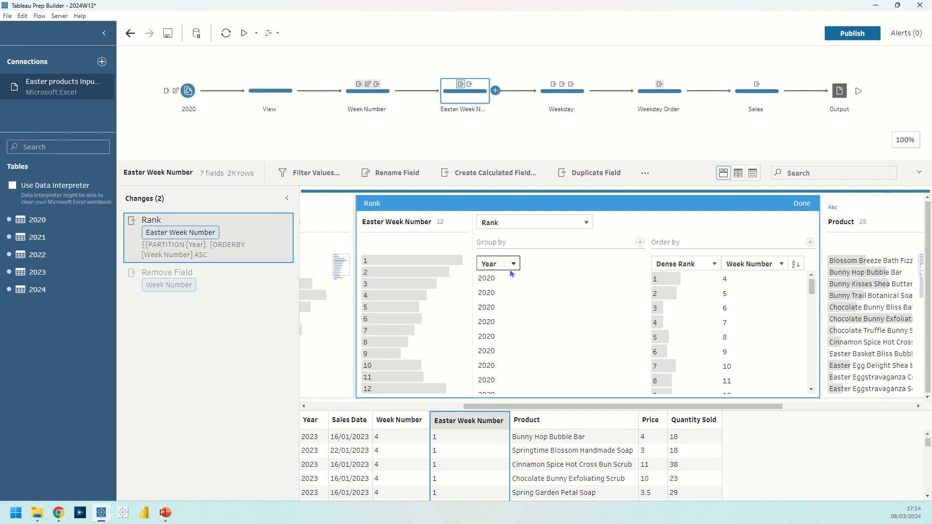
pyautogui.click(802, 204)
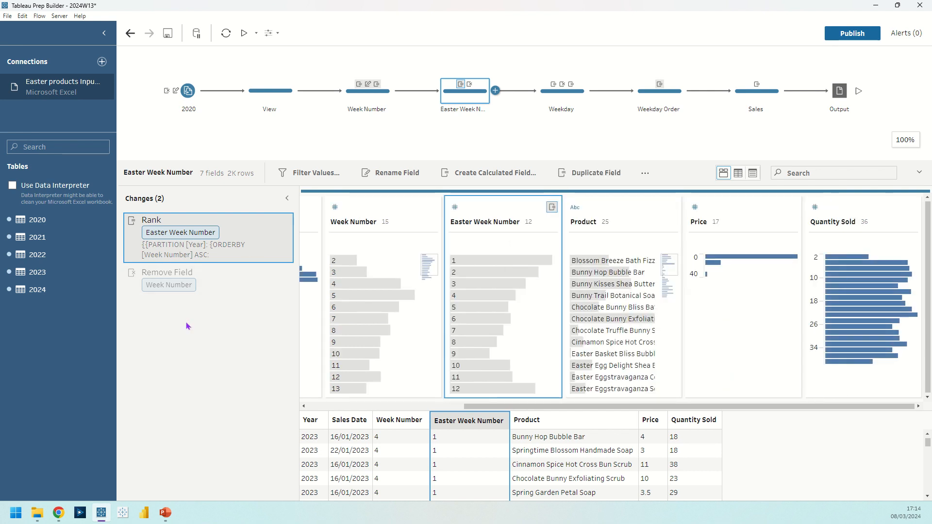
pyautogui.click(201, 276)
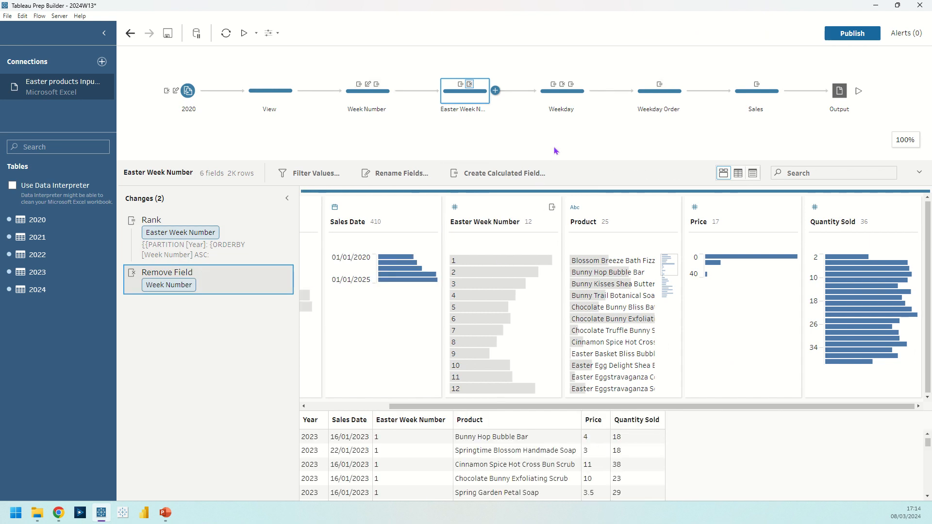
# Review the Duplicate Field change in the Weekday step and examine the date conversions offered for Sales Date-1, including Day of the Week
pyautogui.click(551, 96)
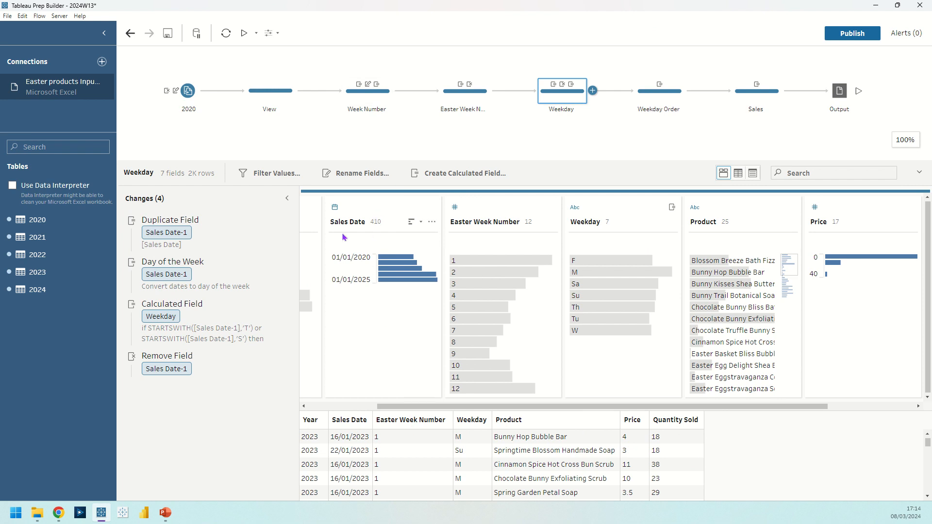
pyautogui.click(174, 230)
pyautogui.click(174, 230)
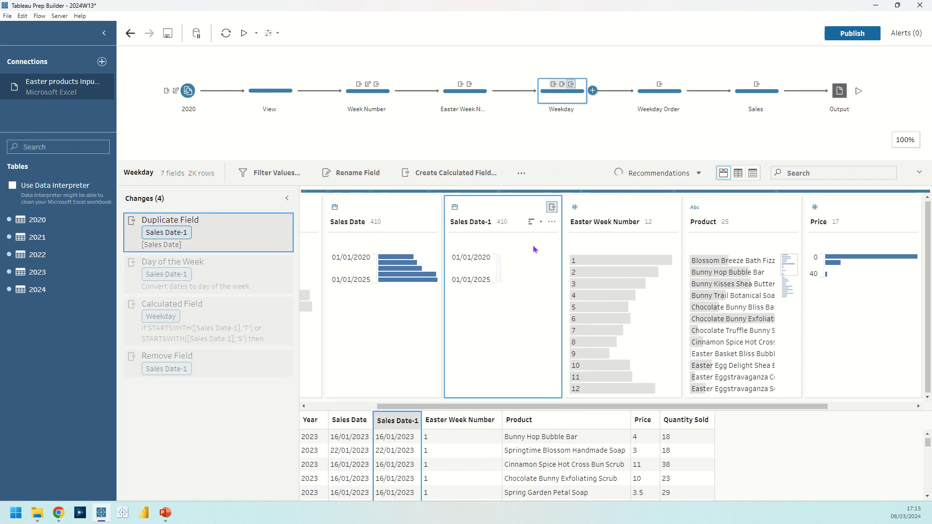
pyautogui.click(553, 224)
pyautogui.moveTo(604, 274)
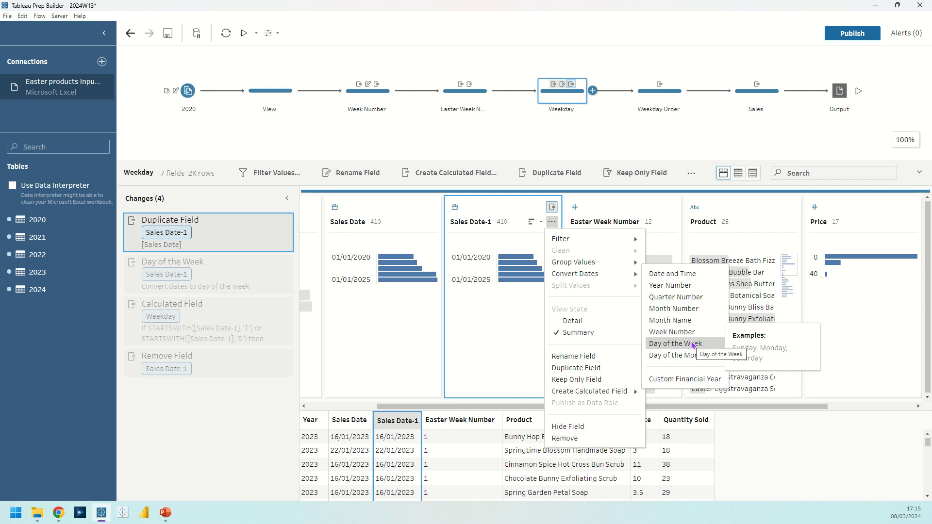
pyautogui.click(243, 460)
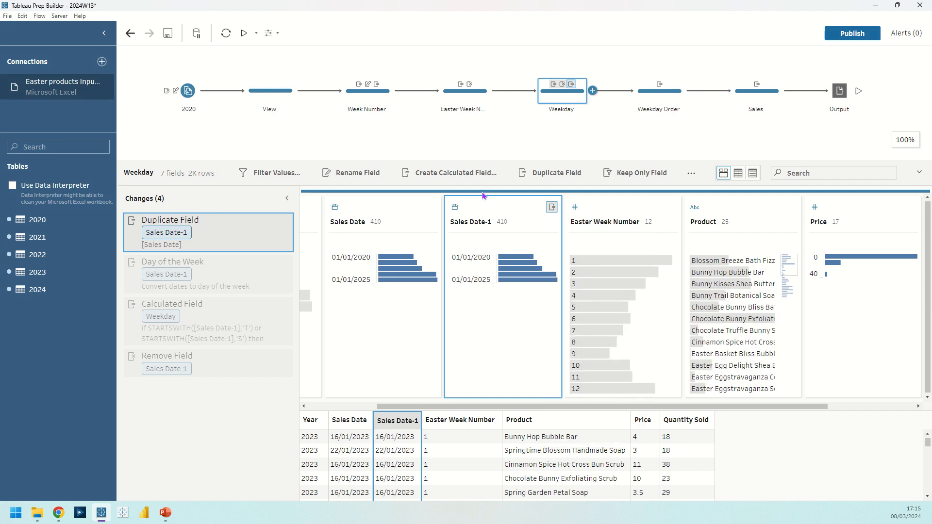
# Review the Weekday step's remaining changes in order: Day of the Week, the Weekday calculated field's formula, and the removal of Sales Date-1
pyautogui.click(192, 272)
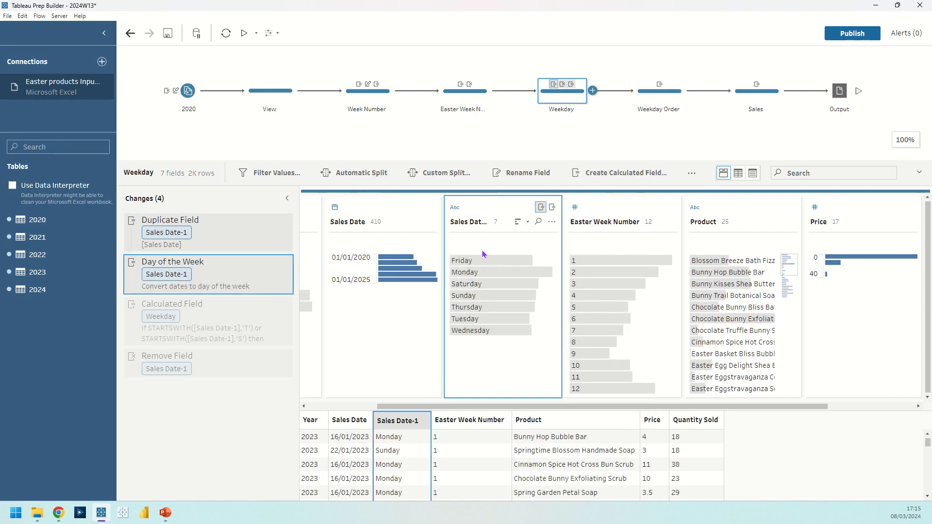
pyautogui.doubleClick(271, 310)
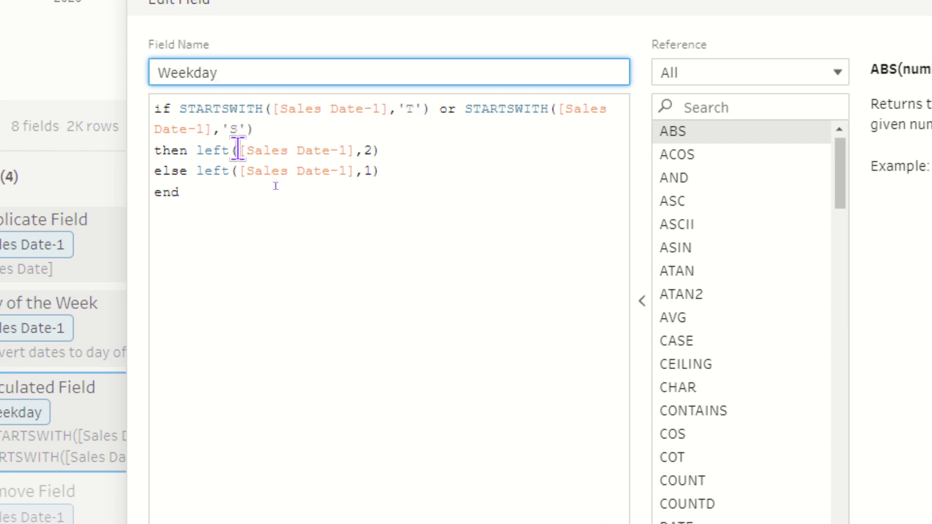
pyautogui.click(389, 154)
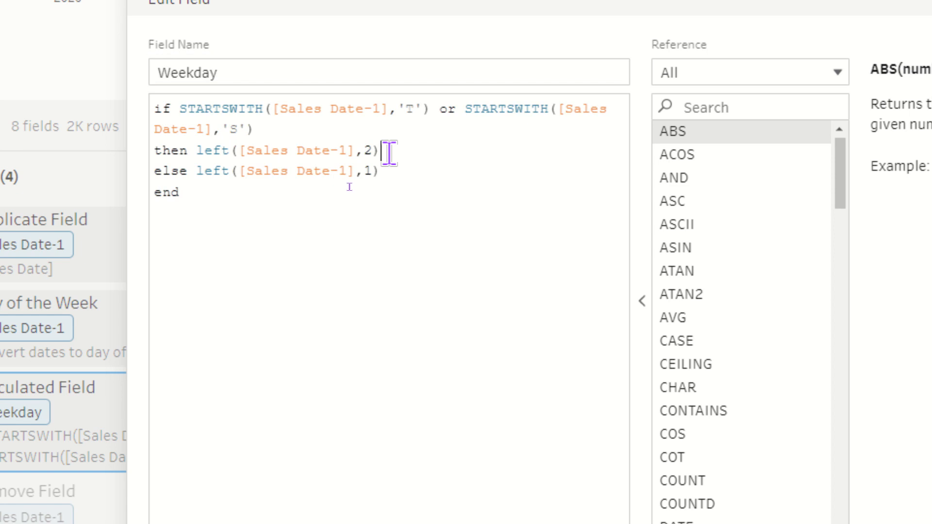
pyautogui.click(388, 173)
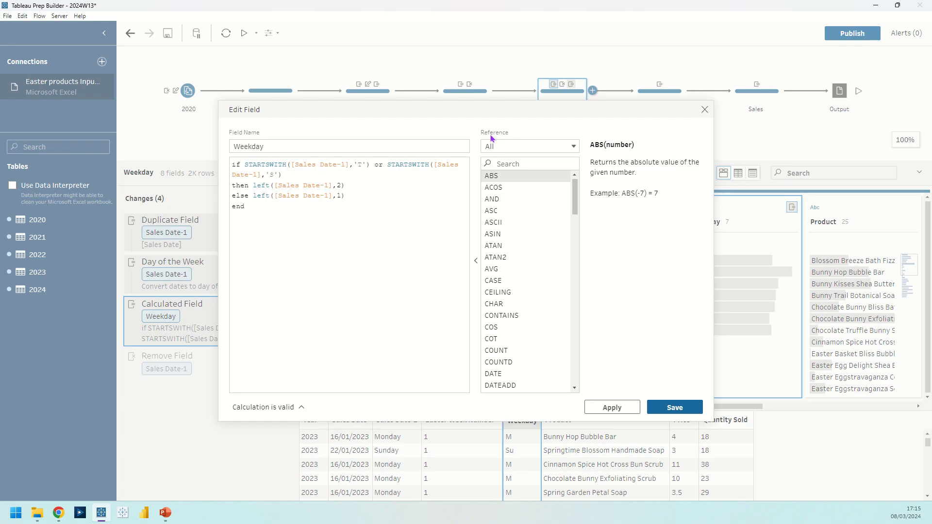
pyautogui.click(704, 111)
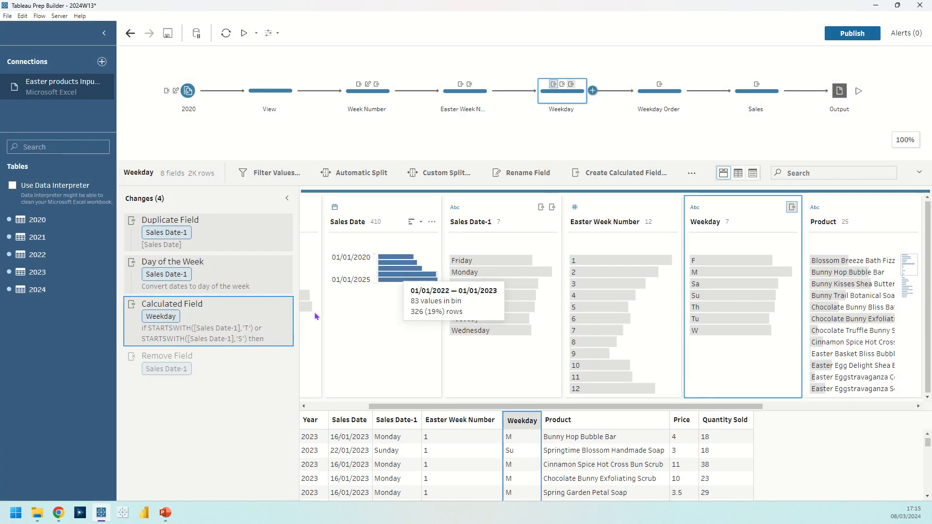
pyautogui.click(245, 366)
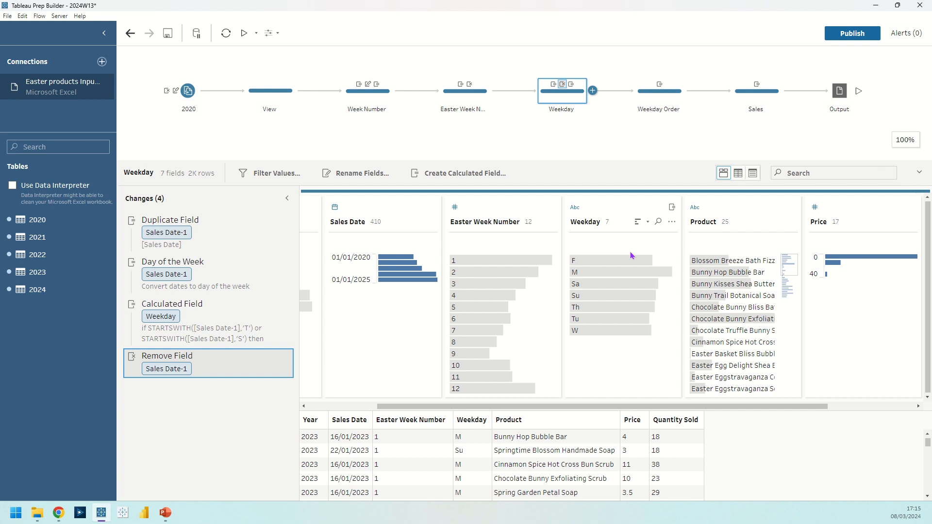
# Examine the grouping and ordering of the Rank calculation in the Weekday Order step, and close it
pyautogui.click(647, 92)
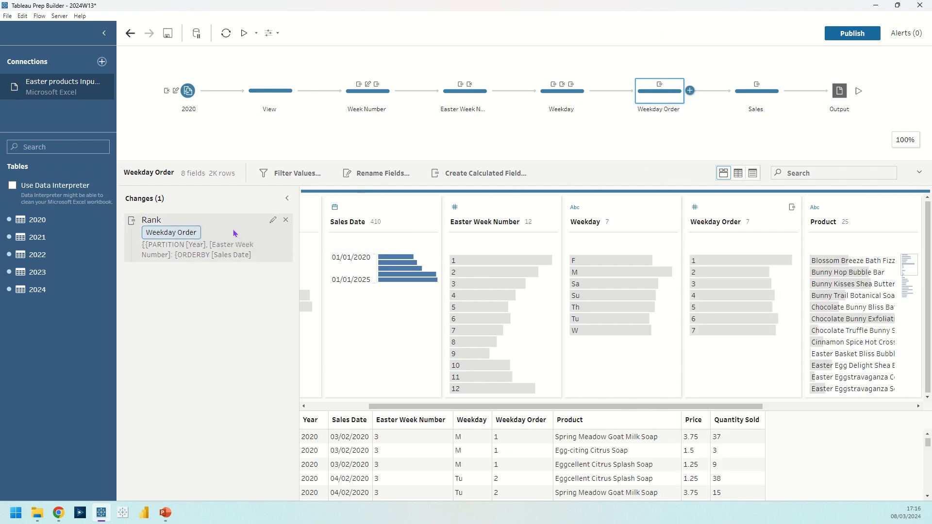
pyautogui.click(273, 221)
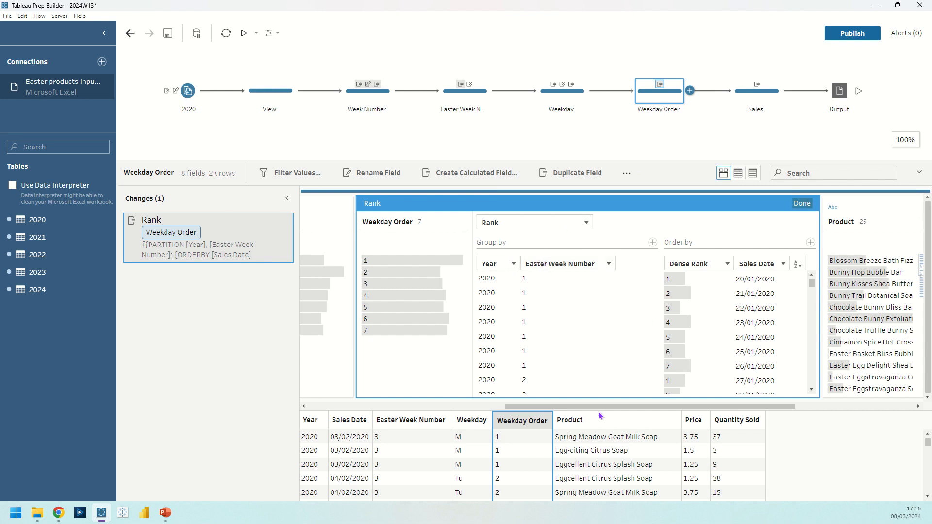
pyautogui.press('Escape')
pyautogui.hscroll(-5, 515, 240)
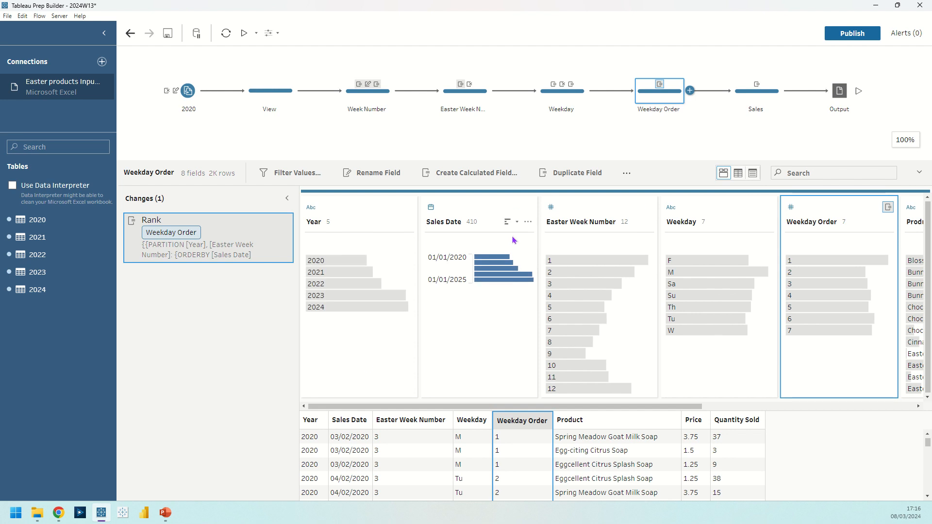
# Look through the options available for the Sales Date field, close them, and select the Weekday Order field
pyautogui.click(528, 222)
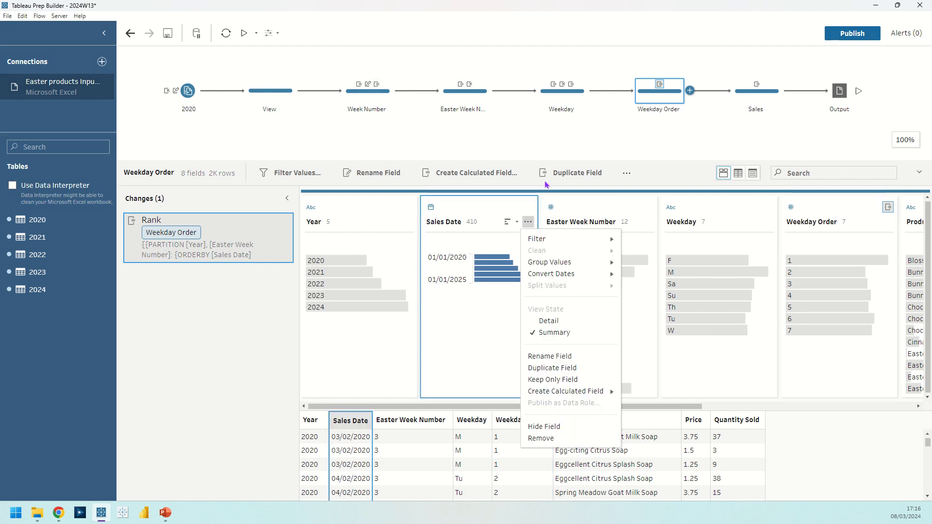
pyautogui.click(517, 207)
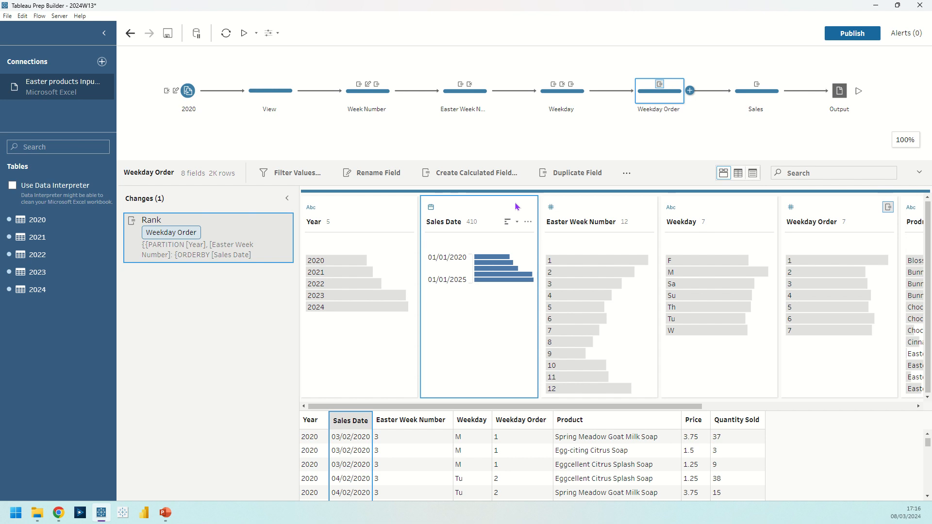
pyautogui.click(851, 205)
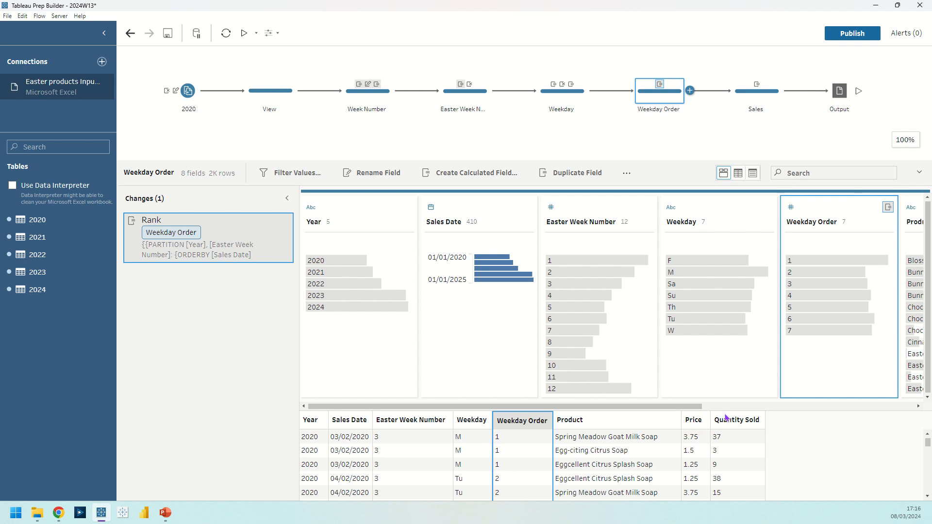
# Examine the formula of the Sales calculated field in the Sales step, and close it without editing
pyautogui.click(761, 95)
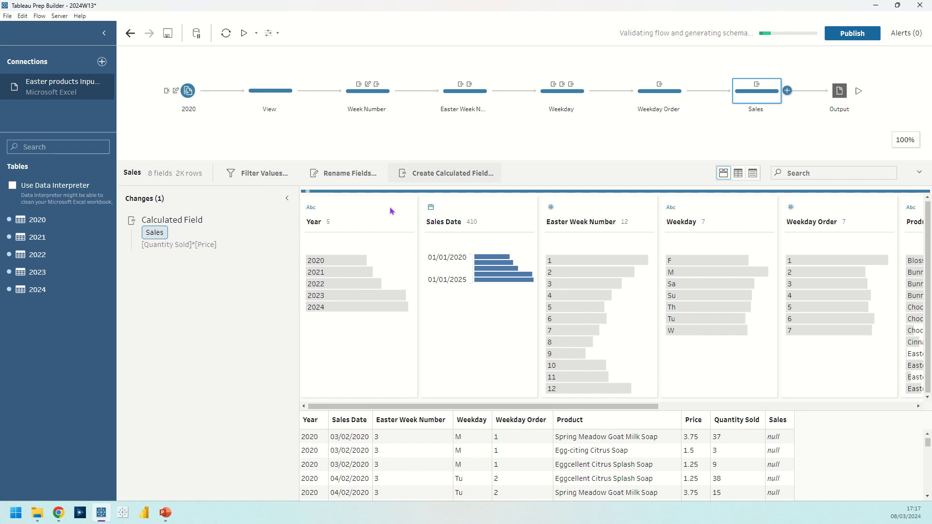
pyautogui.doubleClick(274, 227)
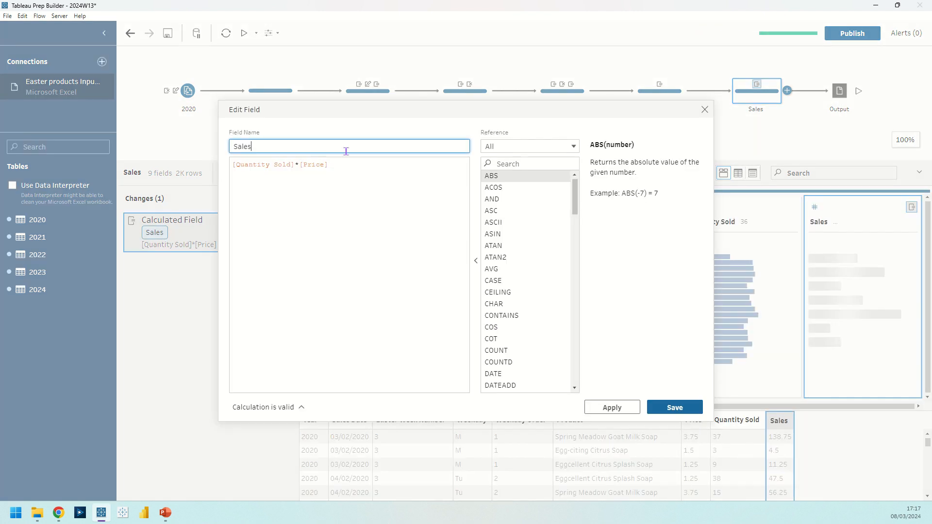
pyautogui.click(705, 109)
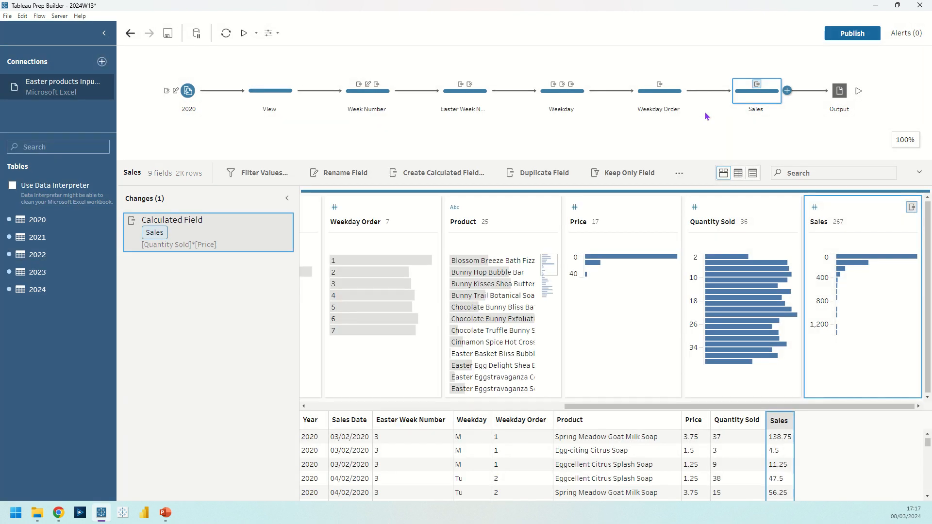